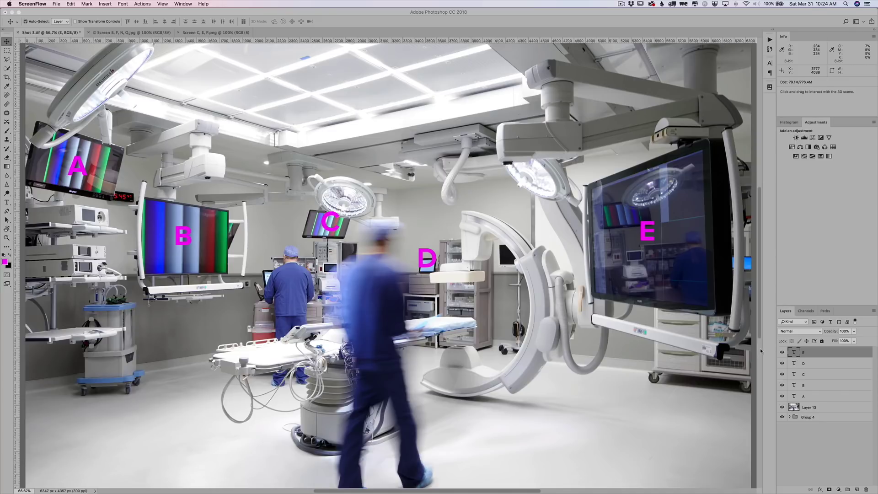
- Group the five letter text layers E to A and hide that group together with Layer 13
{"action": "left_click", "coordinate": [783, 353]}
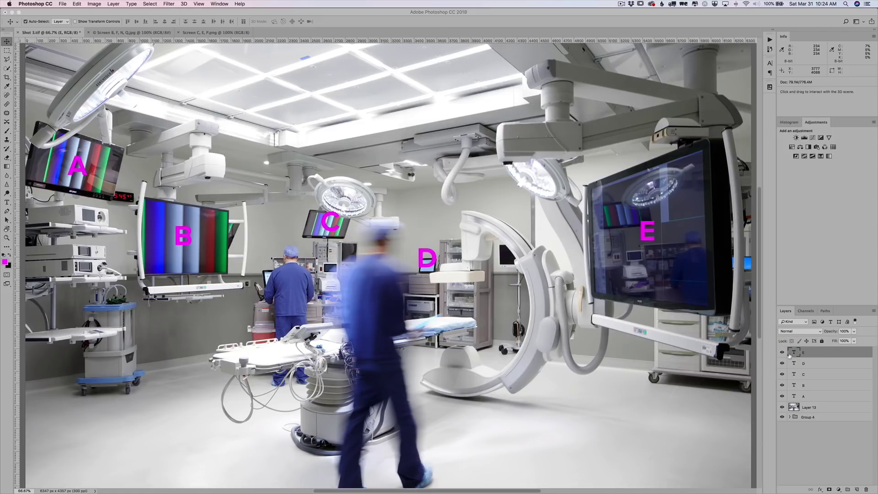
{"action": "left_click", "coordinate": [814, 397], "text": "shift"}
{"action": "key", "text": "super+g"}
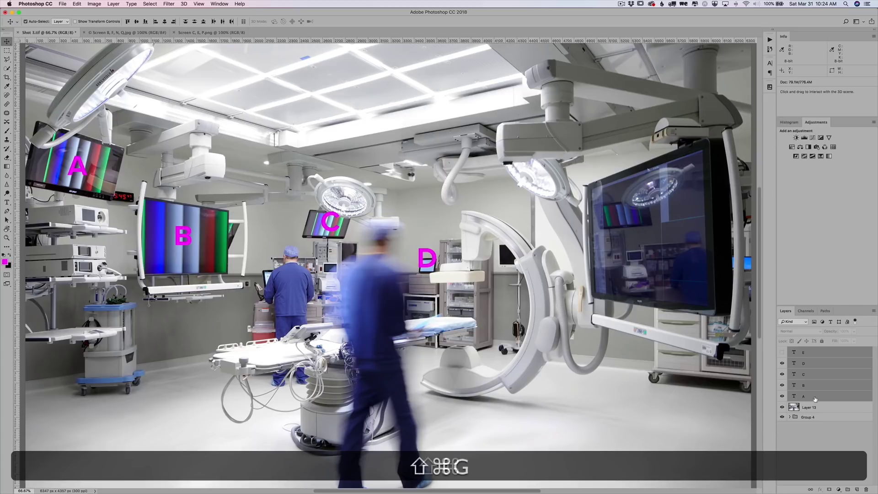
{"action": "left_click_drag", "start_coordinate": [782, 351], "coordinate": [781, 361]}
- Expand Group 4 and its Screens subgroup and make all of the screen replacement layers visible
{"action": "left_click", "coordinate": [789, 371]}
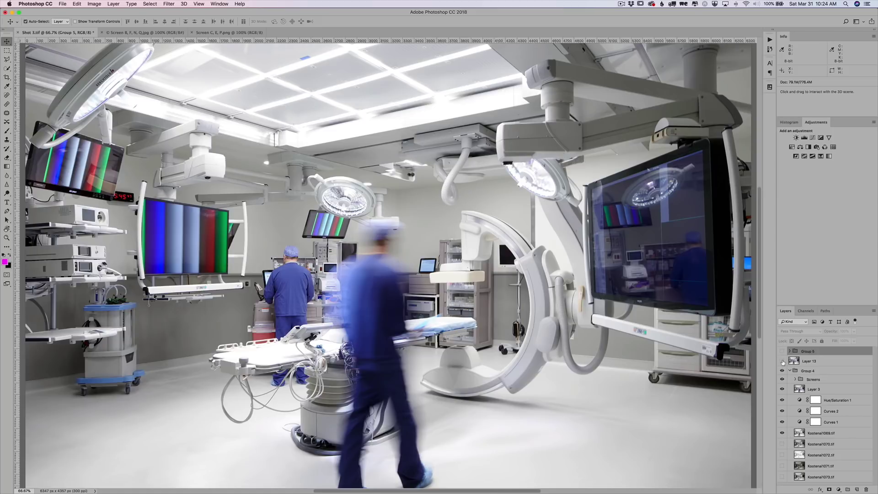
{"action": "left_click", "coordinate": [794, 379]}
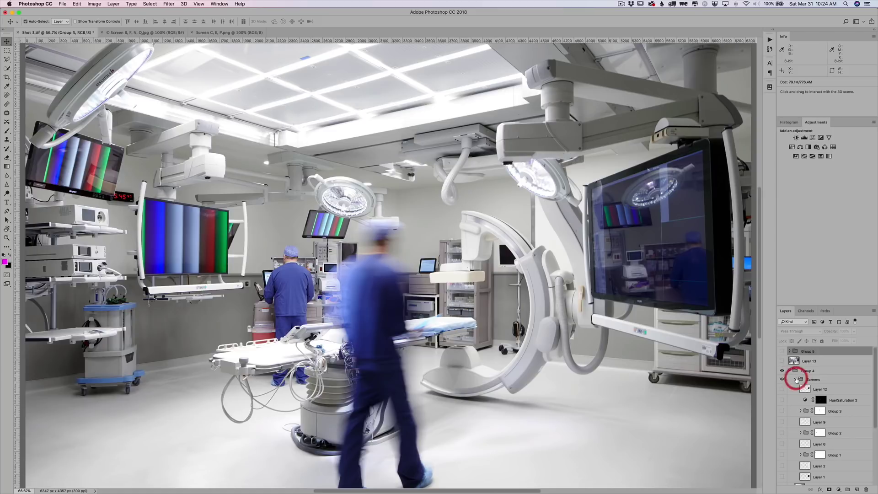
{"action": "left_click", "coordinate": [783, 477]}
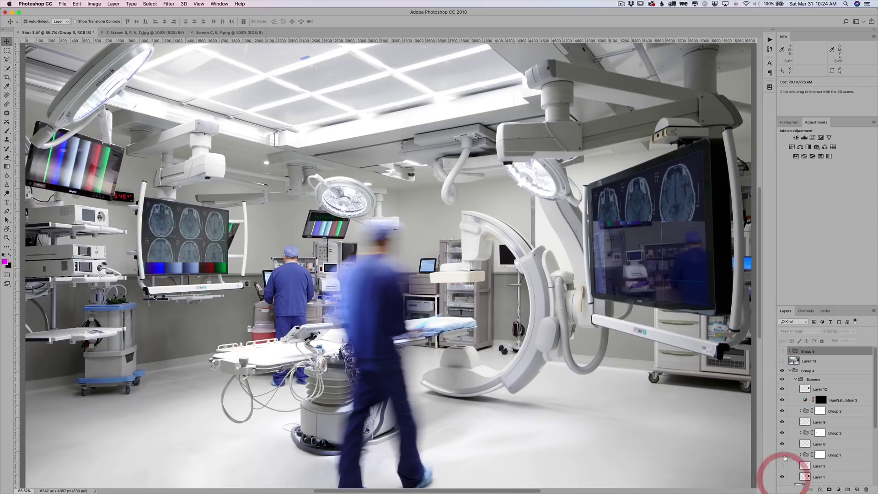
{"action": "left_click", "coordinate": [782, 466]}
{"action": "scroll", "coordinate": [799, 446], "scroll_direction": "down", "scroll_amount": 2}
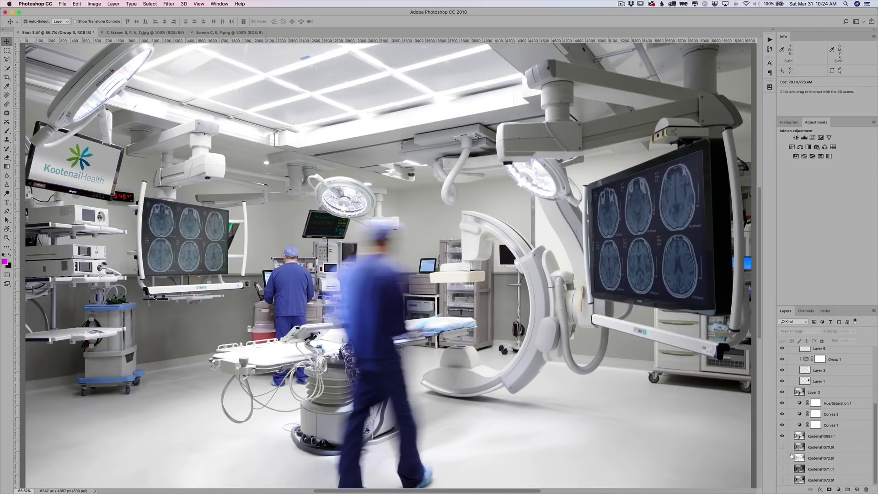
{"action": "scroll", "coordinate": [791, 451], "scroll_direction": "up", "scroll_amount": 2}
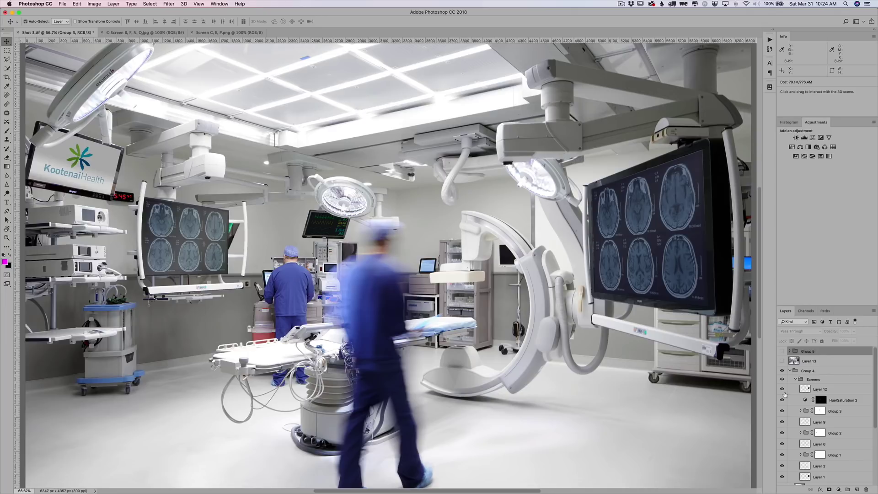
- Collapse Group 4 and turn the visibility of Layer 13 and the letter label group back on
{"action": "left_click", "coordinate": [789, 370]}
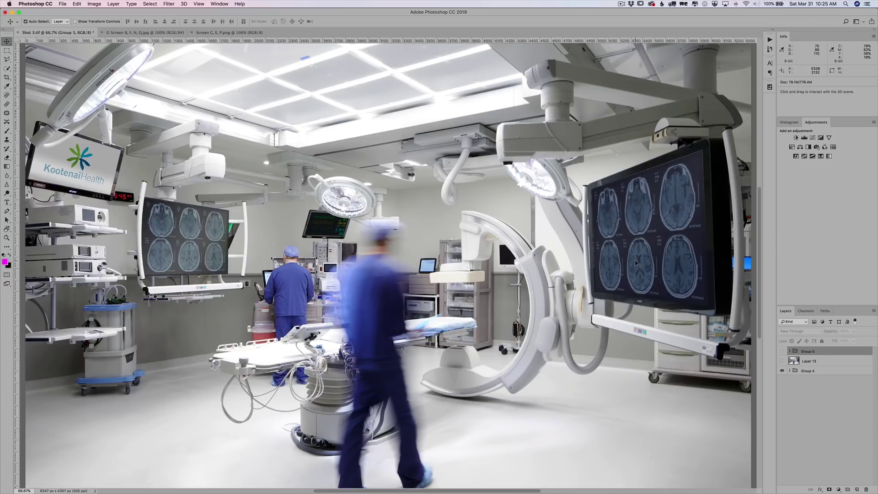
{"action": "left_click", "coordinate": [782, 361]}
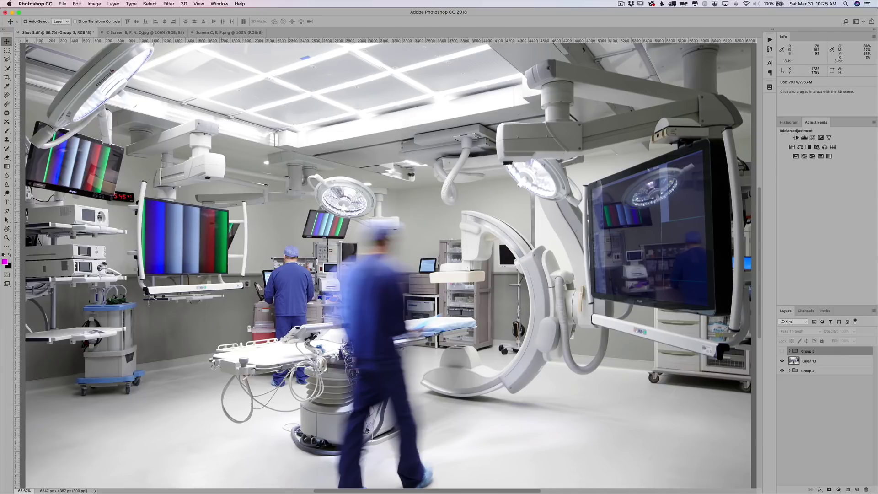
{"action": "key", "text": "super+equal"}
{"action": "key", "text": "super+equal"}
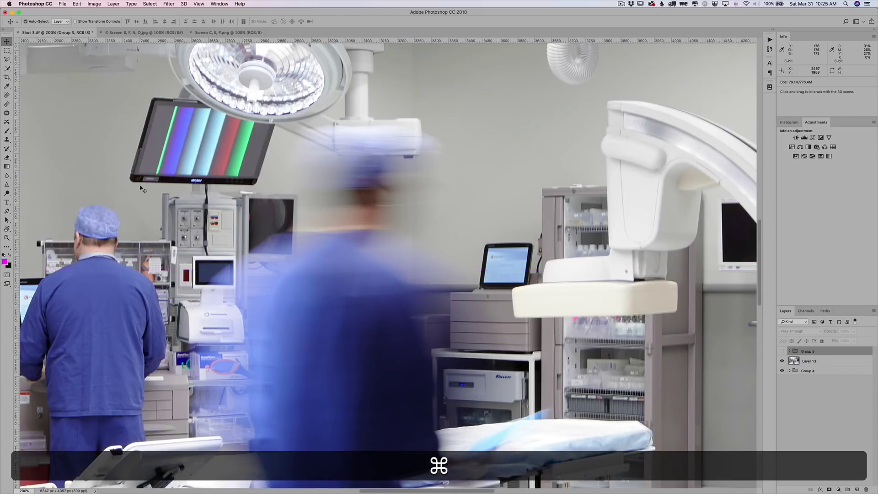
{"action": "left_click_drag", "start_coordinate": [142, 189], "coordinate": [467, 236]}
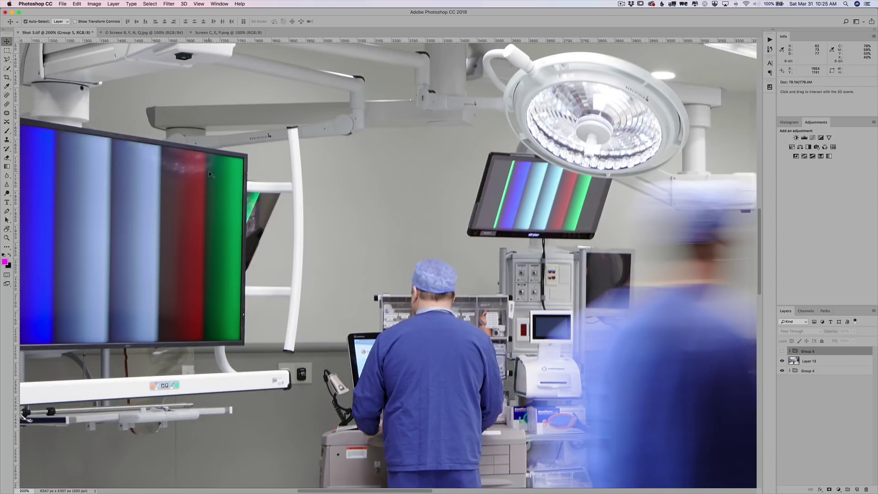
{"action": "key", "text": "super+minus"}
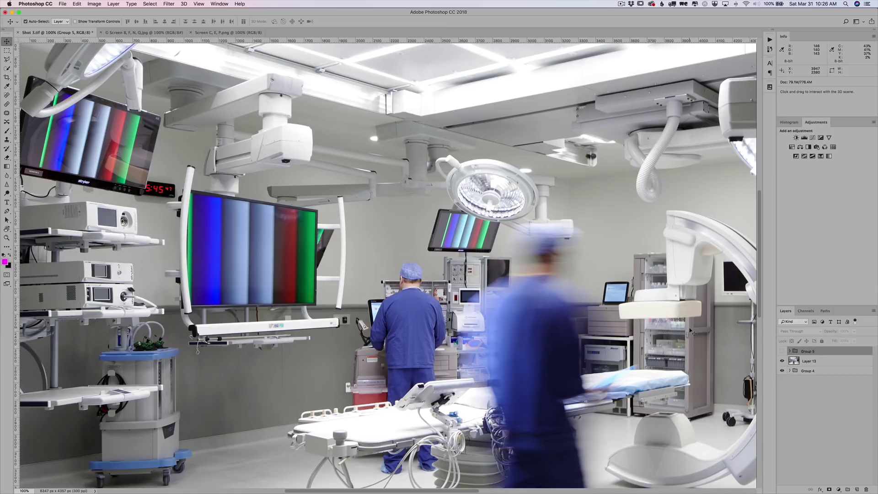
{"action": "left_click", "coordinate": [782, 351]}
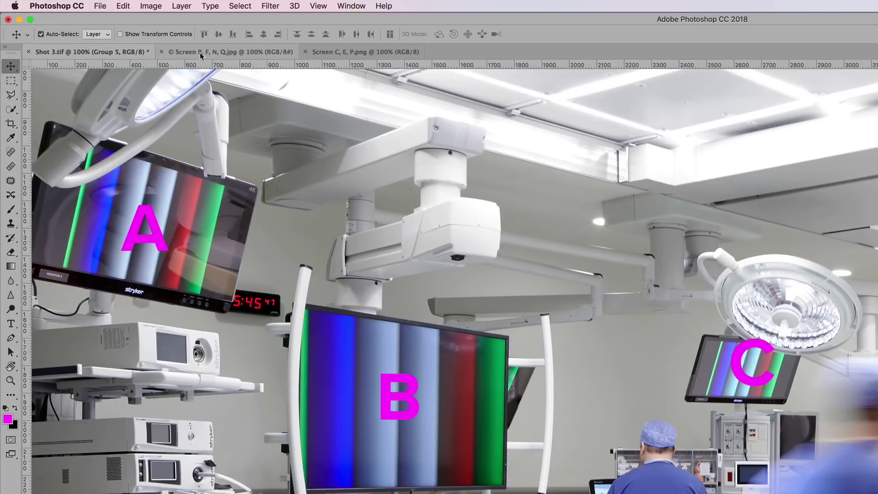
- Examine the source images Screen B, F, N, Q.jpg and Screen C, E, P.png, viewing the latter at 200%
{"action": "left_click", "coordinate": [125, 34]}
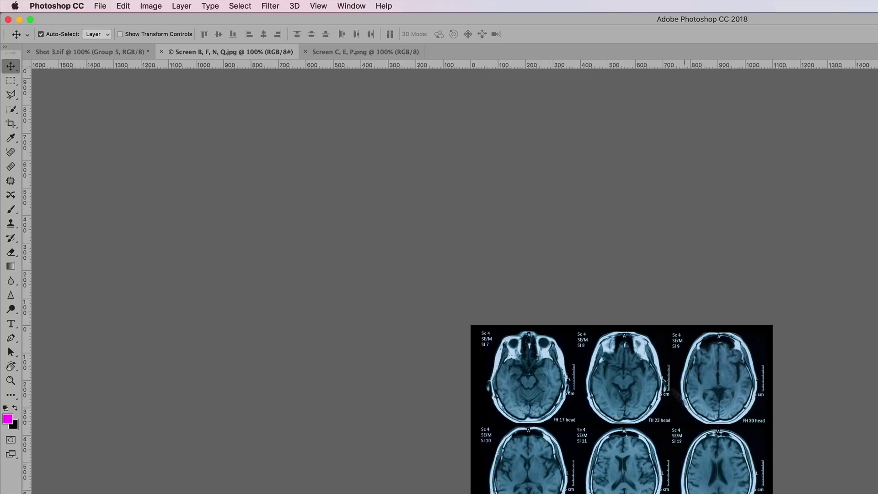
{"action": "left_click", "coordinate": [350, 51]}
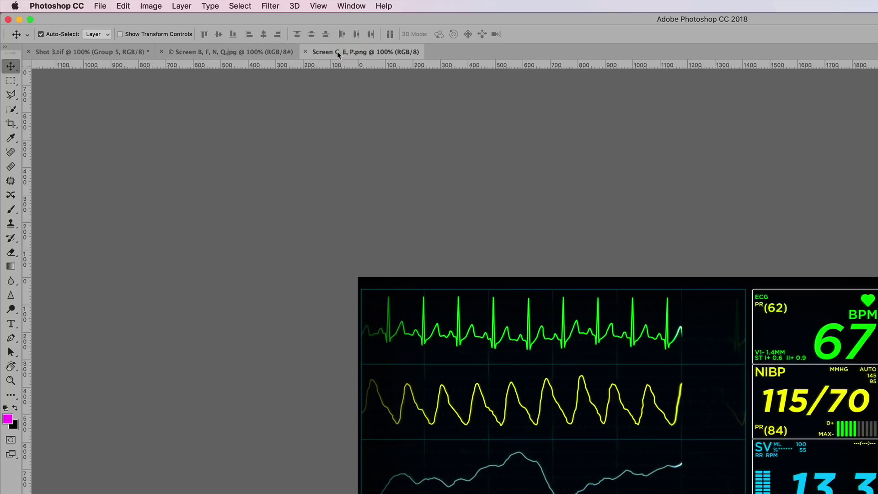
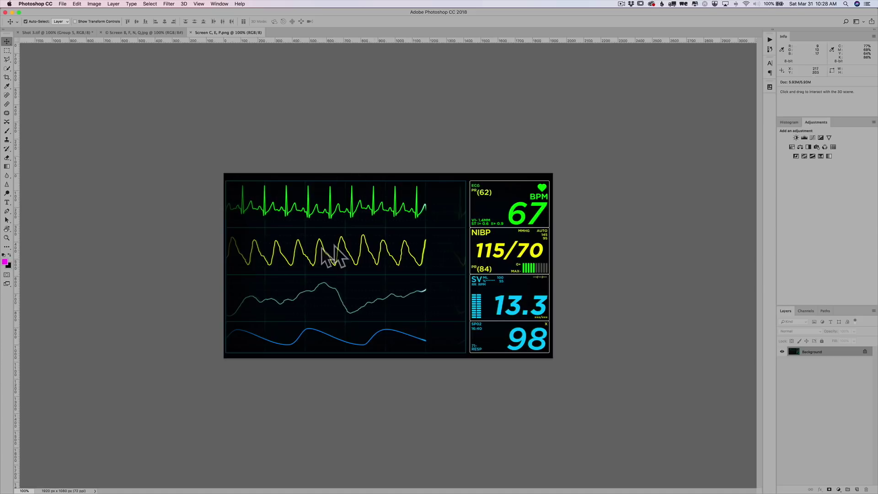
{"action": "key", "text": "super"}
{"action": "key", "text": "super+equal"}
{"action": "key", "text": "super+minus"}
{"action": "key", "text": "super+minus"}
{"action": "key", "text": "super+equal"}
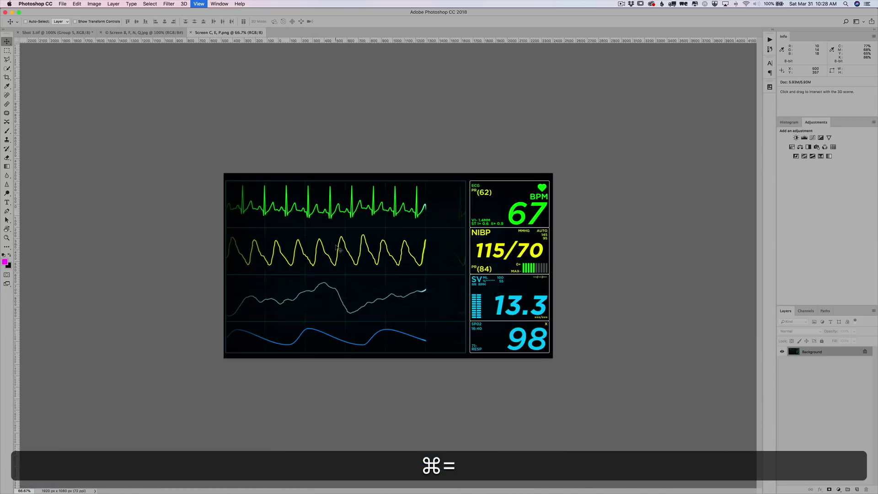
{"action": "key", "text": "super+equal"}
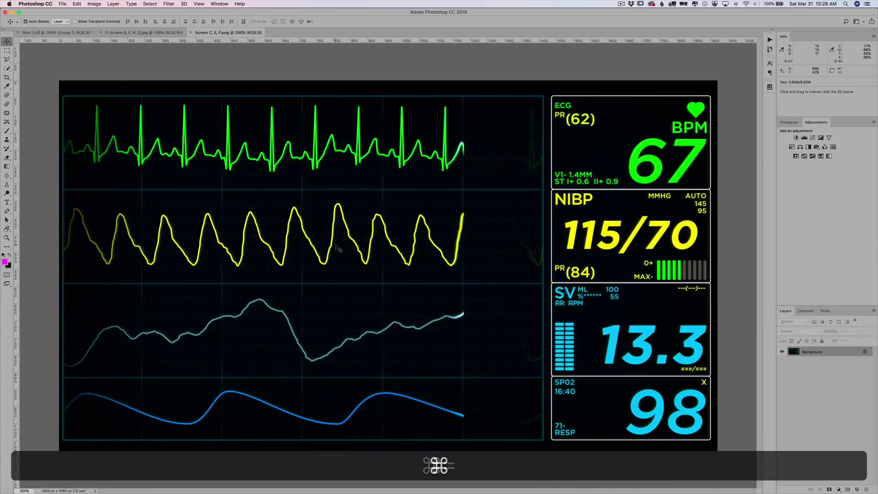
- Return to Shot 3.tif and delete the group that holds the letter labels
{"action": "left_click", "coordinate": [57, 32]}
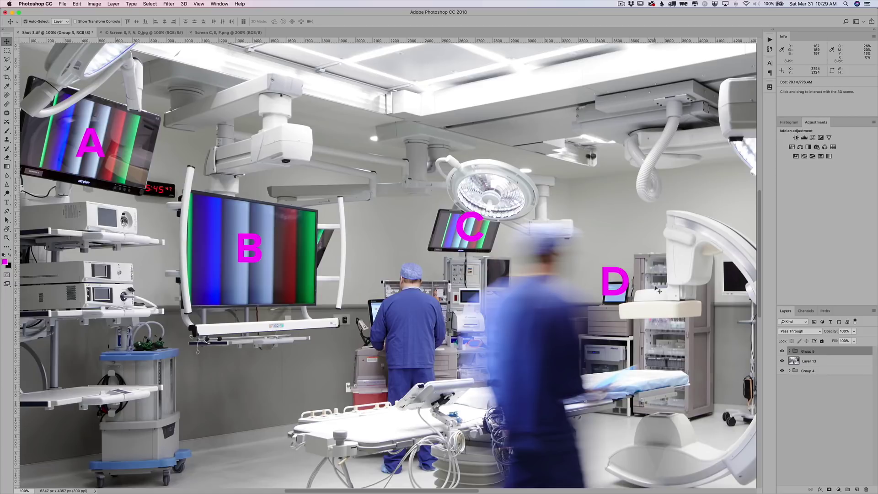
{"action": "left_click_drag", "start_coordinate": [658, 290], "coordinate": [525, 274]}
{"action": "key", "text": "super+r"}
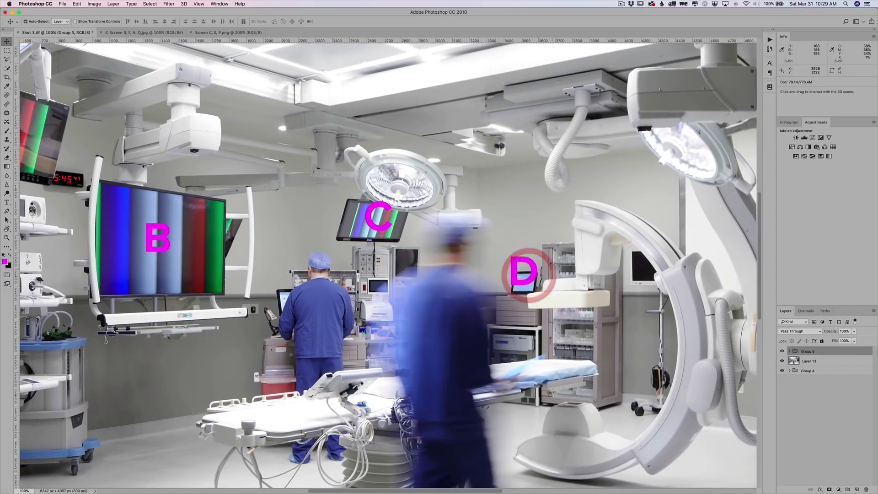
{"action": "left_click", "coordinate": [781, 351]}
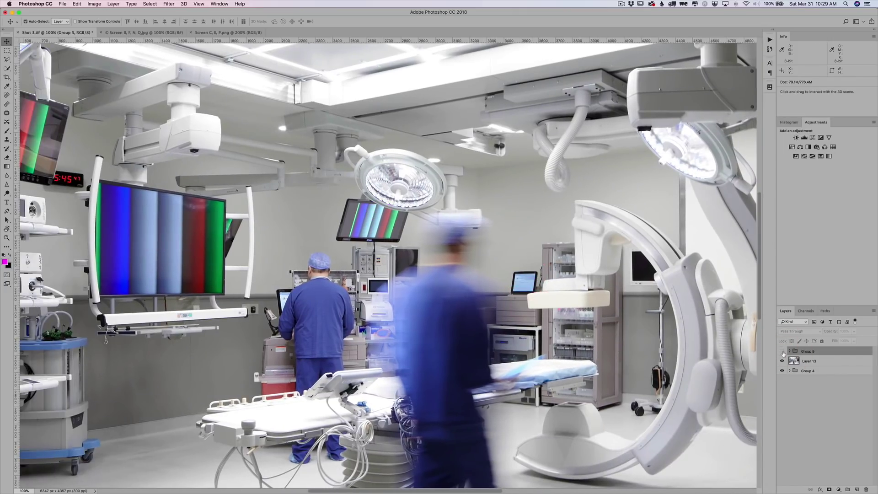
{"action": "left_click", "coordinate": [820, 360]}
{"action": "left_click", "coordinate": [821, 350]}
{"action": "key", "text": "BackSpace"}
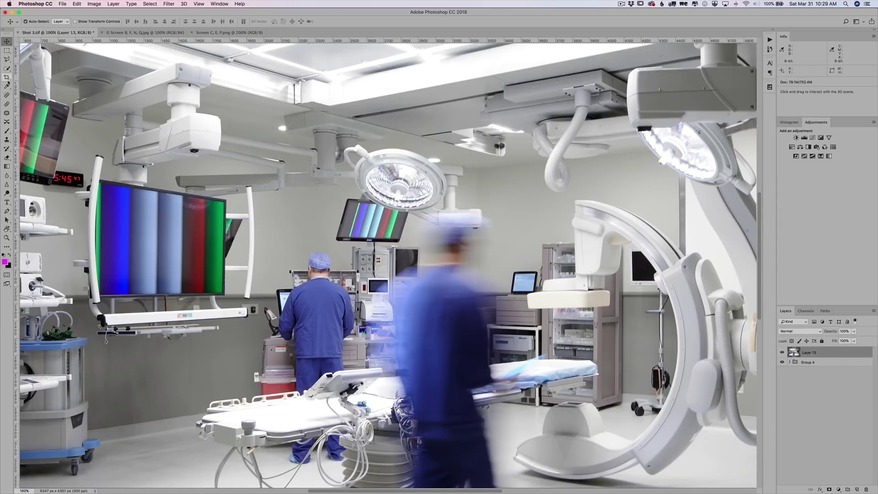
- Trace the wall monitor's colour-bar screen (monitor B) with a closed Pen path, curving along the white handle that overlaps its left edge
{"action": "left_click", "coordinate": [6, 211]}
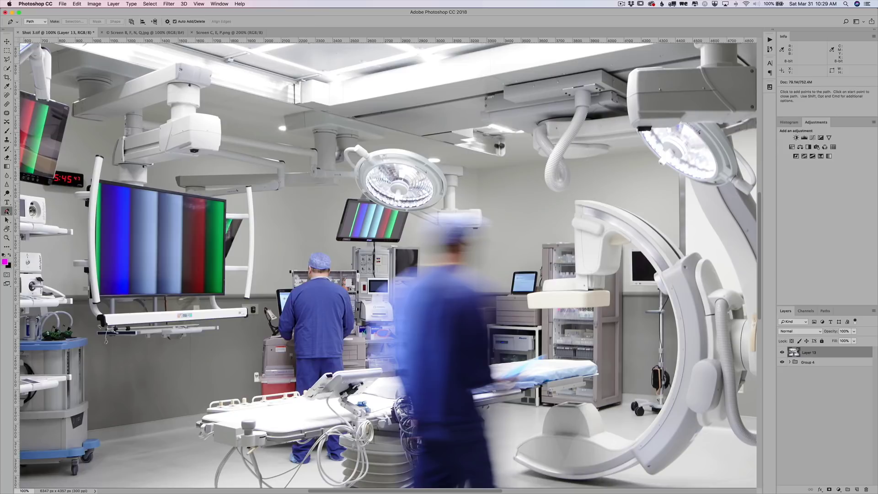
{"action": "key", "text": "super+equal"}
{"action": "key", "text": "super+equal"}
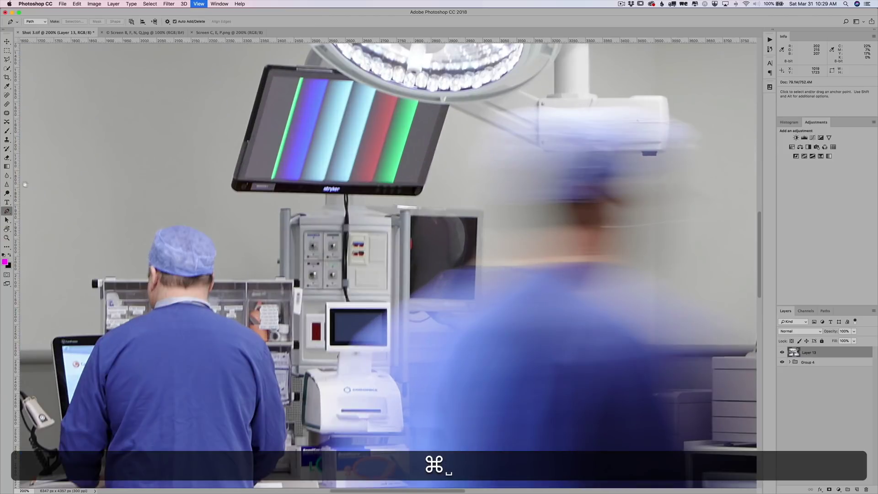
{"action": "key", "text": "space"}
{"action": "left_click_drag", "start_coordinate": [162, 193], "coordinate": [458, 232]}
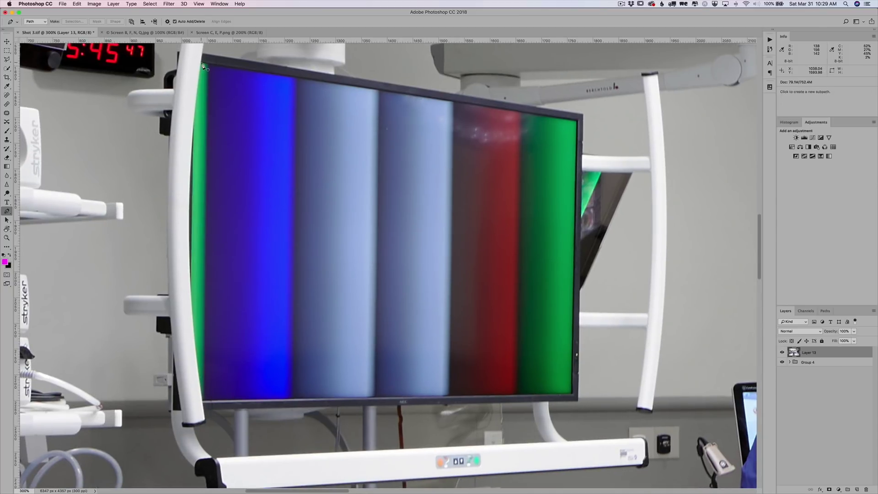
{"action": "left_click", "coordinate": [202, 63]}
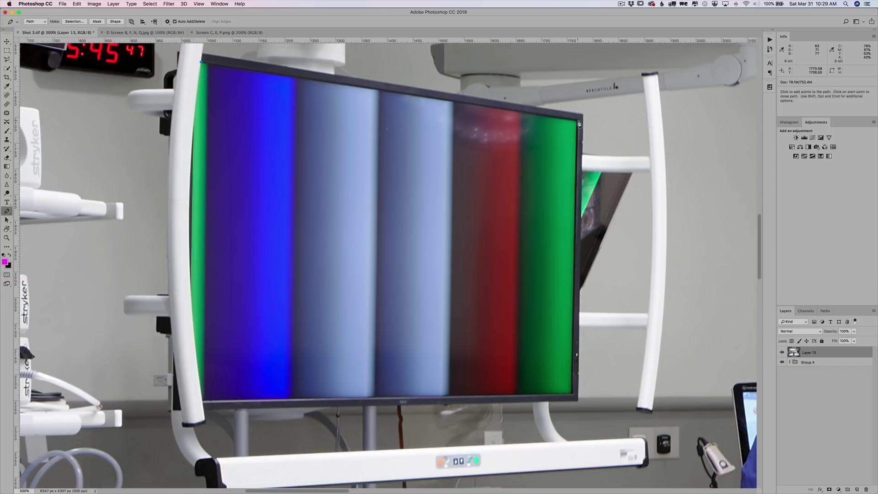
{"action": "left_click", "coordinate": [578, 121]}
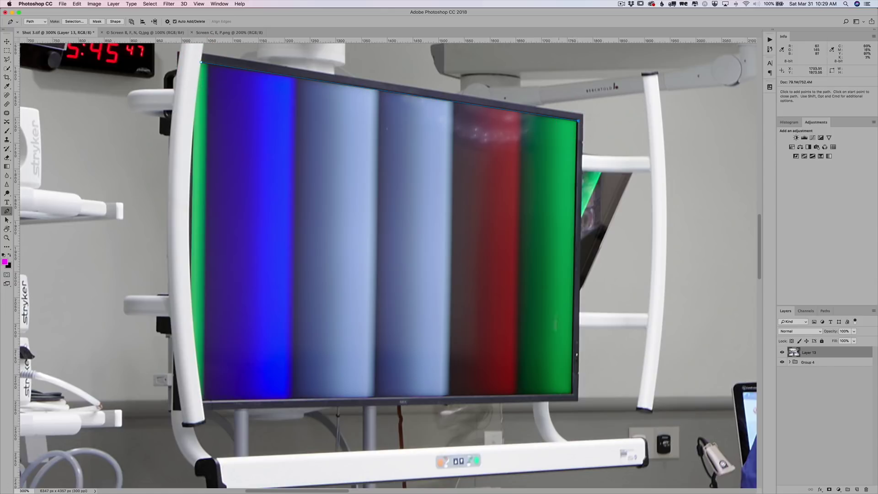
{"action": "left_click", "coordinate": [572, 393]}
{"action": "left_click", "coordinate": [203, 400]}
{"action": "left_click_drag", "start_coordinate": [190, 231], "coordinate": [189, 139]}
{"action": "key", "text": "alt"}
{"action": "left_click", "coordinate": [202, 64]}
{"action": "left_click_drag", "start_coordinate": [202, 64], "coordinate": [208, 46]}
- Convert the path into a new anti-aliased selection with a 0.5-pixel feather radius
{"action": "right_click", "coordinate": [326, 244]}
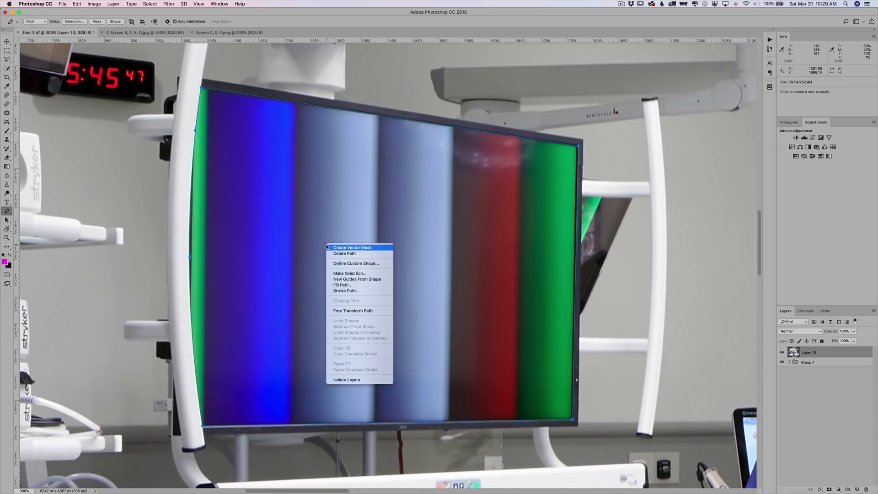
{"action": "left_click", "coordinate": [353, 273]}
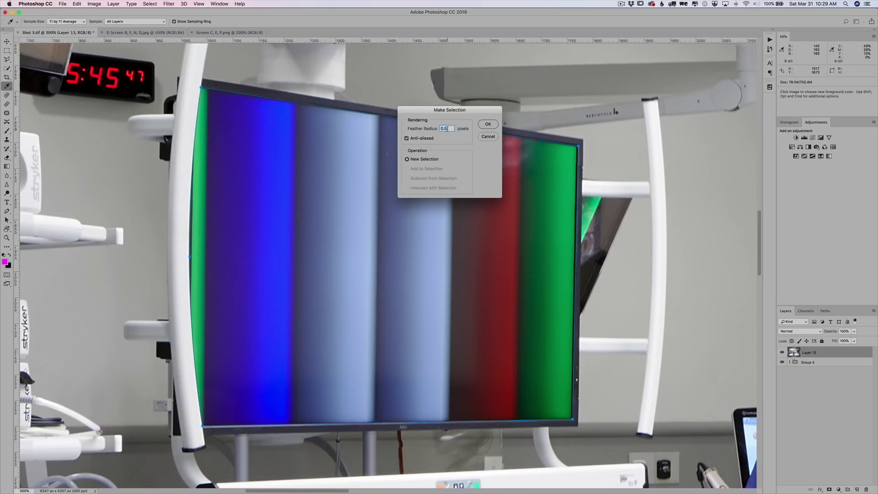
{"action": "left_click", "coordinate": [488, 124]}
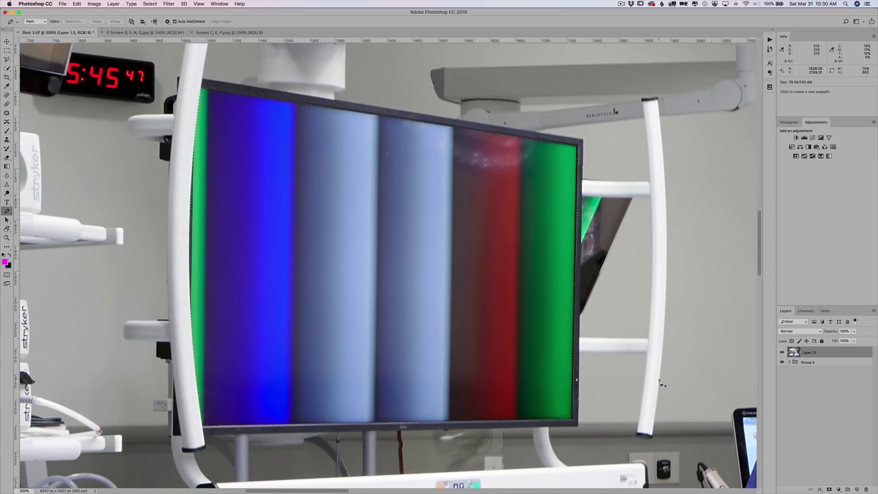
- Fill the selected monitor screen area with black on a new layer and deselect
{"action": "key", "text": "shift+super+n"}
{"action": "key", "text": "shift+super+Return"}
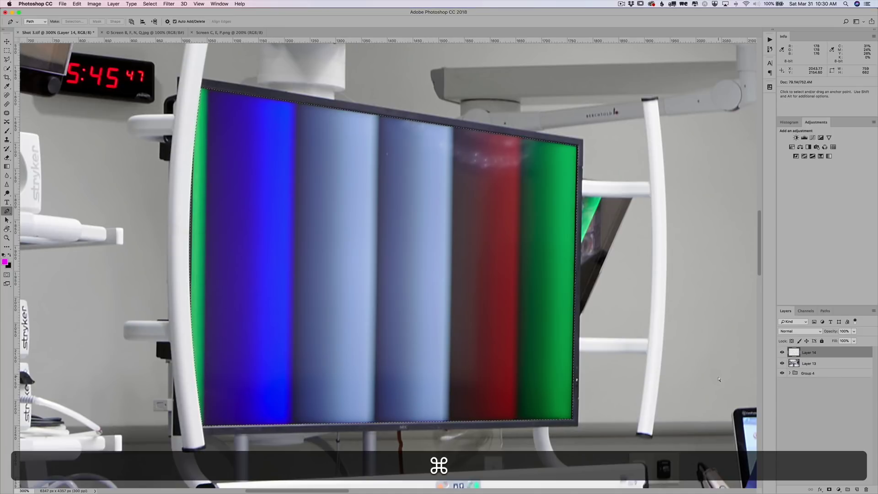
{"action": "key", "text": "super+BackSpace"}
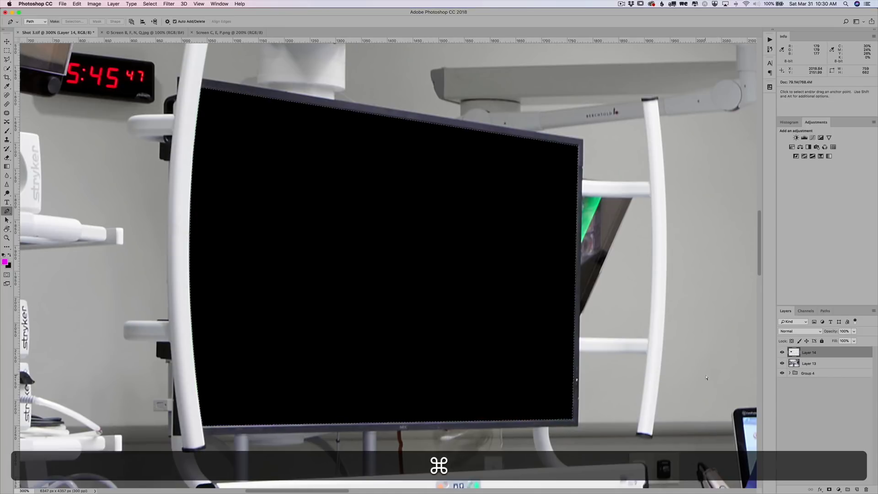
{"action": "key", "text": "super+d"}
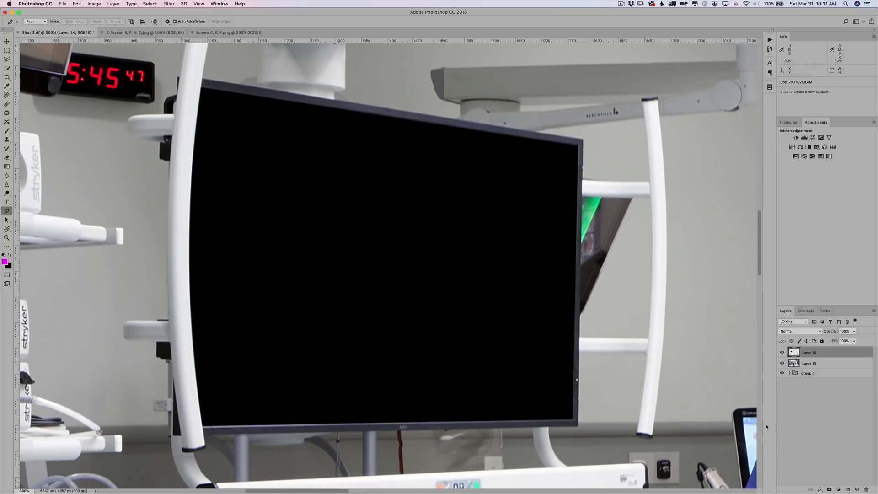
- Copy the vital-signs image from Screen C, E, P.png into Shot 3.tif as a new layer covering the blacked-out monitor
{"action": "left_click", "coordinate": [216, 33]}
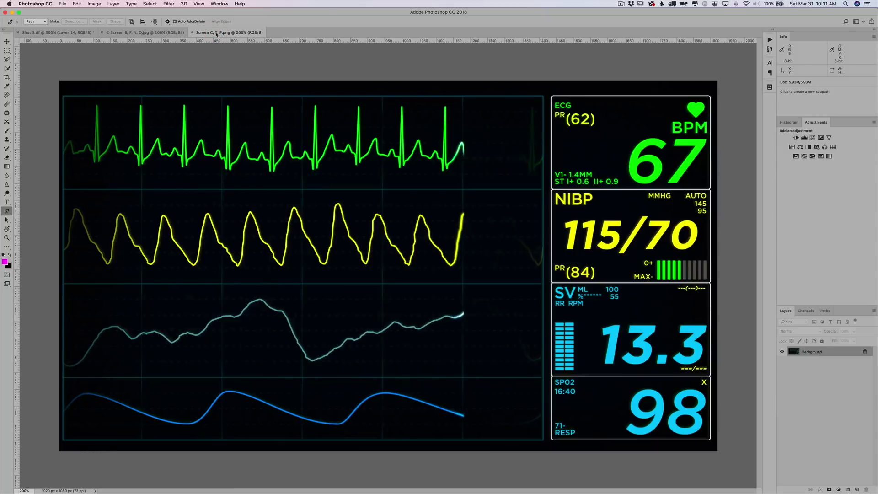
{"action": "key", "text": "v"}
{"action": "left_click_drag", "start_coordinate": [338, 223], "coordinate": [353, 248]}
{"action": "key", "text": "super"}
{"action": "key", "text": "super+minus"}
{"action": "key", "text": "super+minus"}
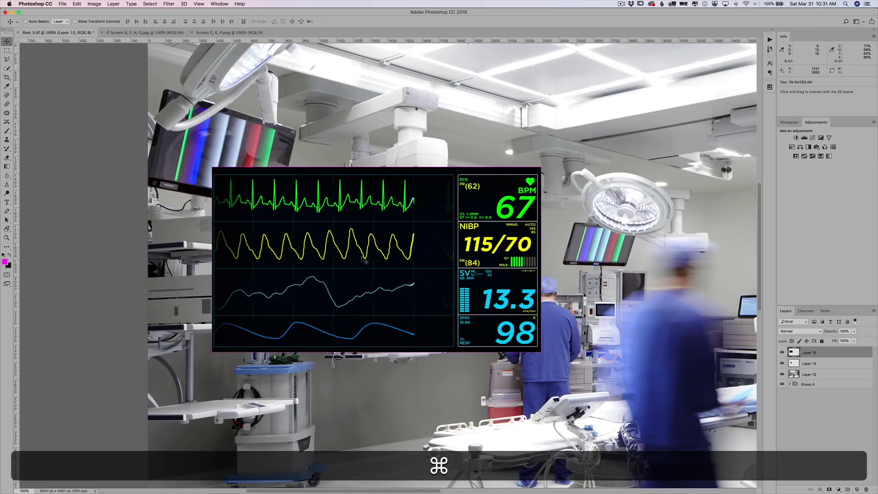
- Move the vital-signs image over the wall monitor and distort its four corners to roughly match the monitor's screen corners
{"action": "key", "text": "super+t"}
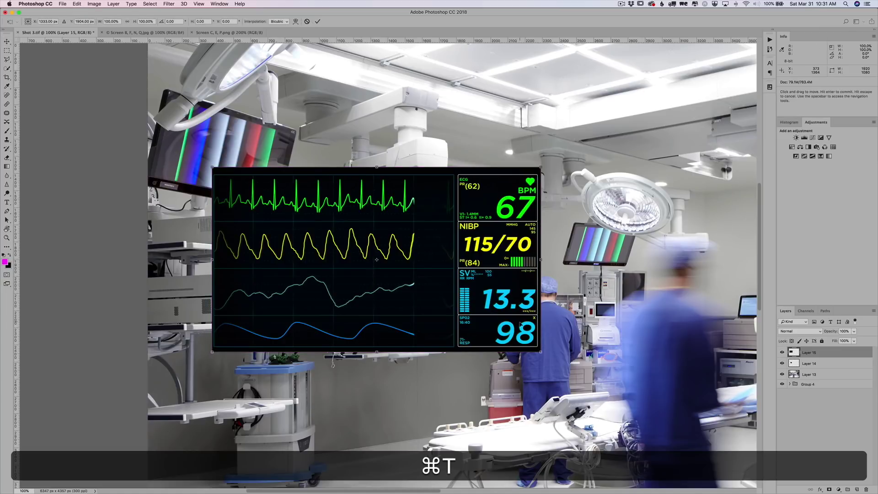
{"action": "left_click_drag", "start_coordinate": [483, 245], "coordinate": [383, 305]}
{"action": "left_click_drag", "start_coordinate": [391, 305], "coordinate": [391, 303]}
{"action": "key", "text": "super"}
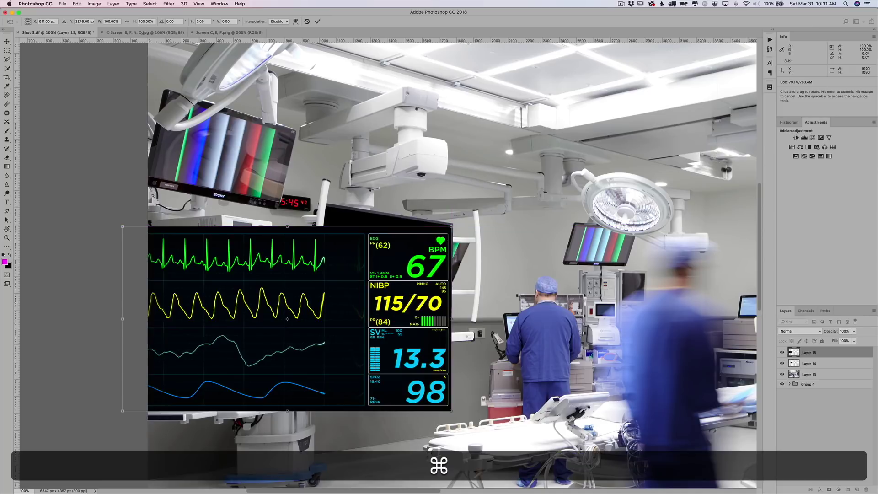
{"action": "left_click_drag", "start_coordinate": [123, 227], "coordinate": [324, 207]}
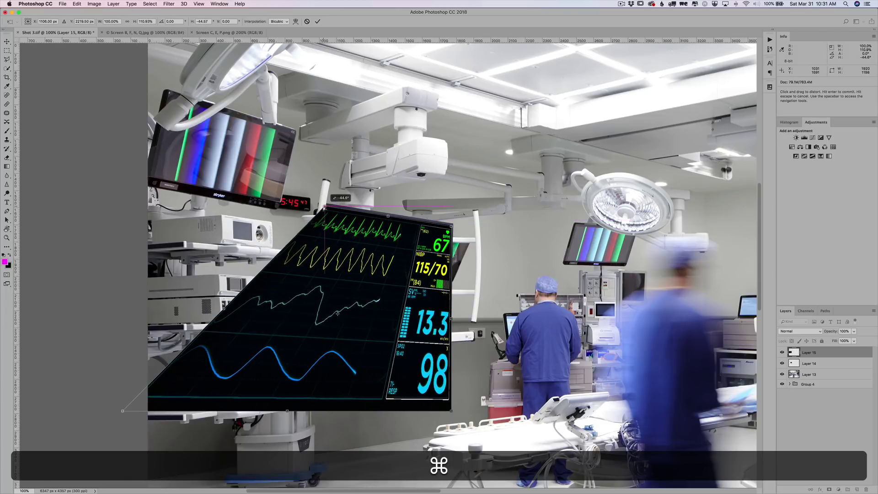
{"action": "left_click_drag", "start_coordinate": [451, 410], "coordinate": [448, 320]}
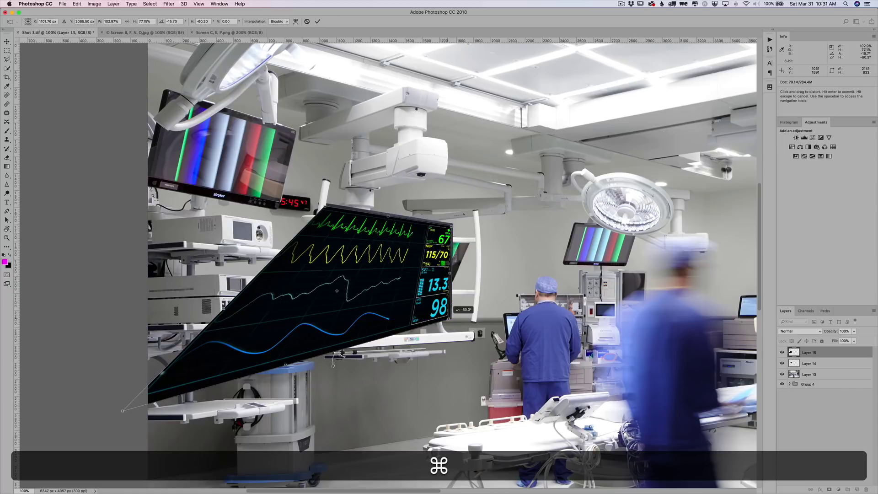
{"action": "left_click_drag", "start_coordinate": [122, 411], "coordinate": [317, 322]}
- Fine-tune the vital-signs image's distorted corners against the monitor bezel, letting it extend under the white handle, and apply the transformation
{"action": "key", "text": "super+equal"}
{"action": "key", "text": "super+equal"}
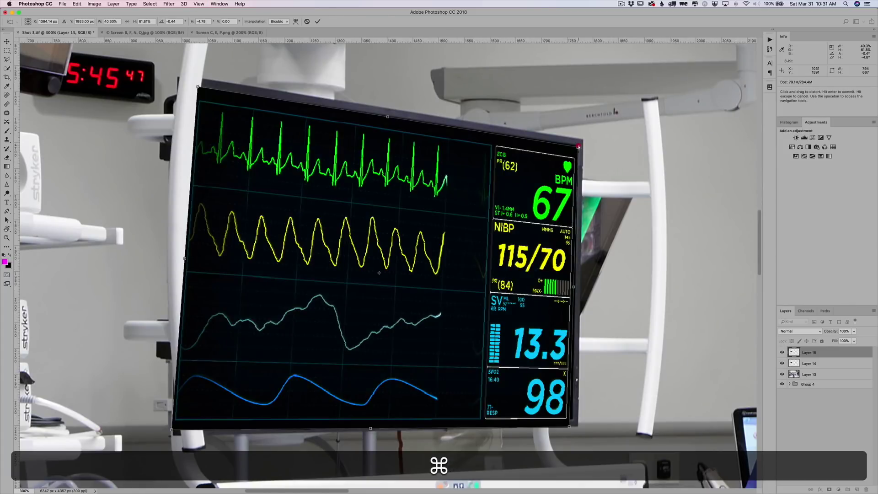
{"action": "left_click_drag", "start_coordinate": [578, 146], "coordinate": [579, 145]}
{"action": "left_click_drag", "start_coordinate": [197, 87], "coordinate": [192, 85]}
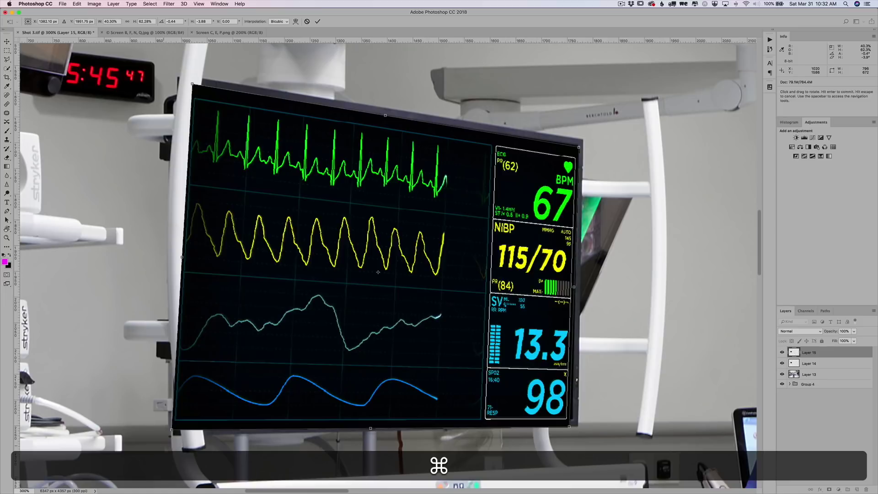
{"action": "left_click_drag", "start_coordinate": [173, 429], "coordinate": [181, 426]}
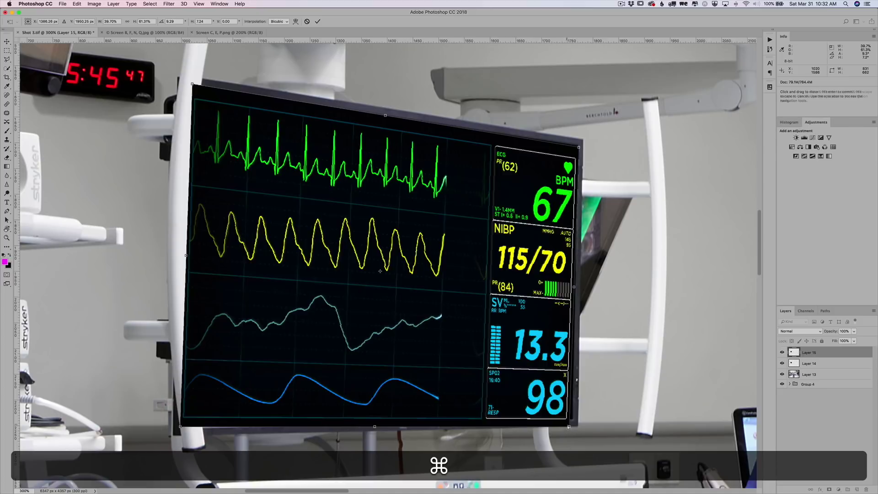
{"action": "left_click_drag", "start_coordinate": [570, 427], "coordinate": [574, 419]}
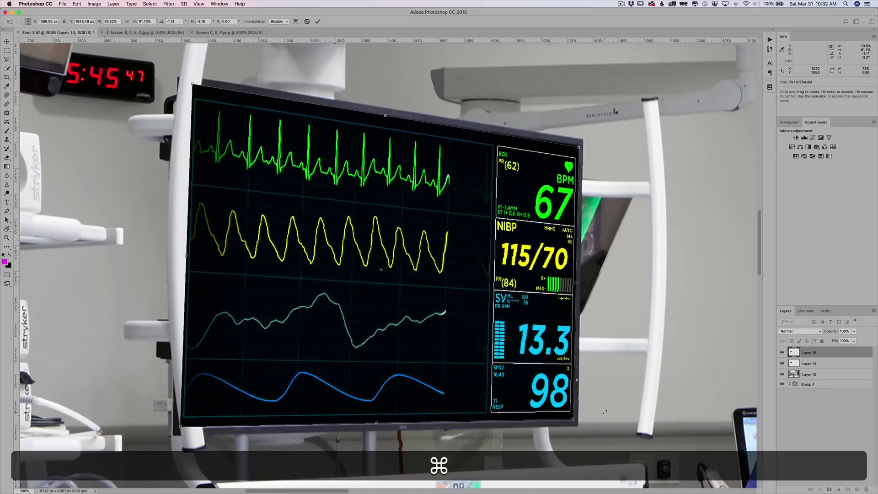
{"action": "key", "text": "super+Return"}
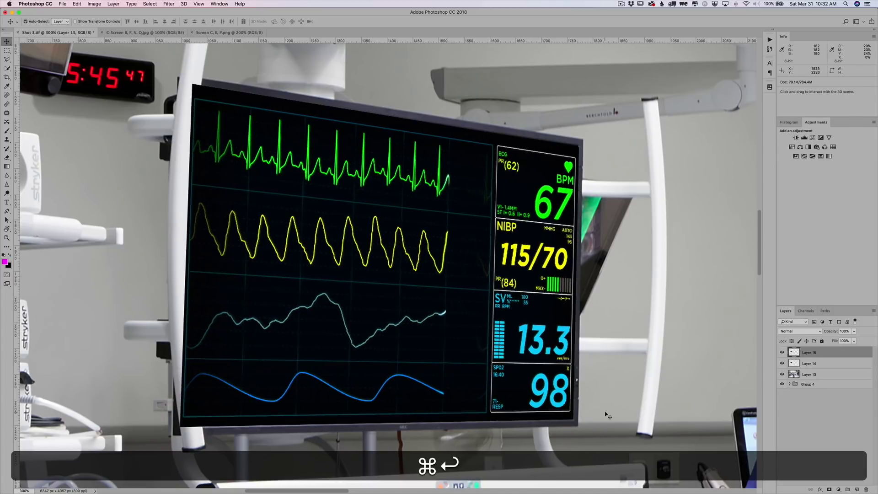
- Mask the vital-signs layer to the shape of the black screen on Layer 14 and lower its opacity to 50%
{"action": "left_click", "coordinate": [795, 364], "text": "super"}
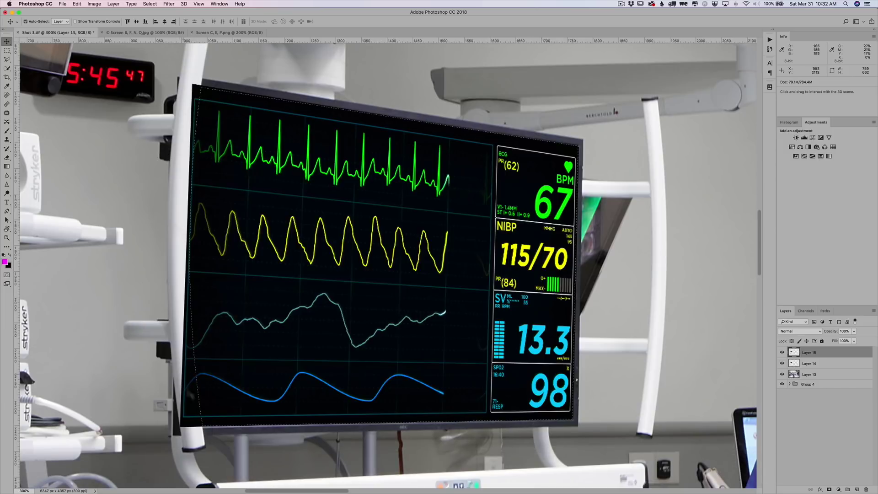
{"action": "left_click", "coordinate": [828, 490]}
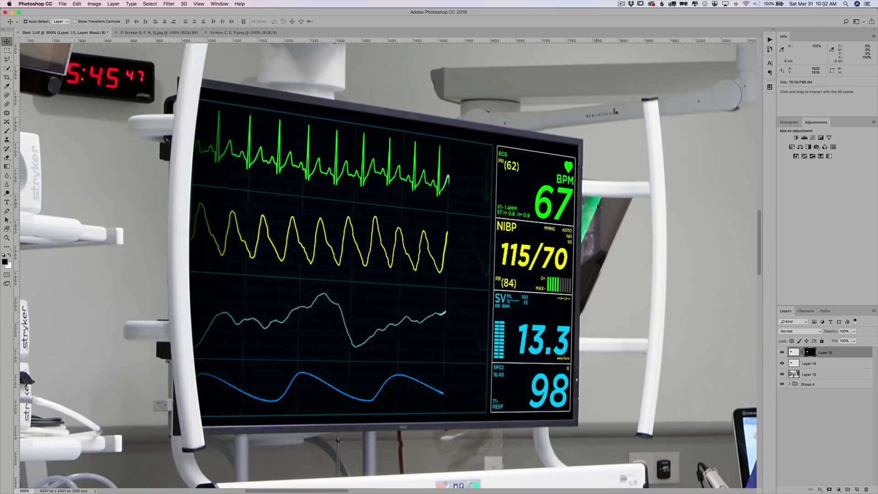
{"action": "key", "text": "super+minus"}
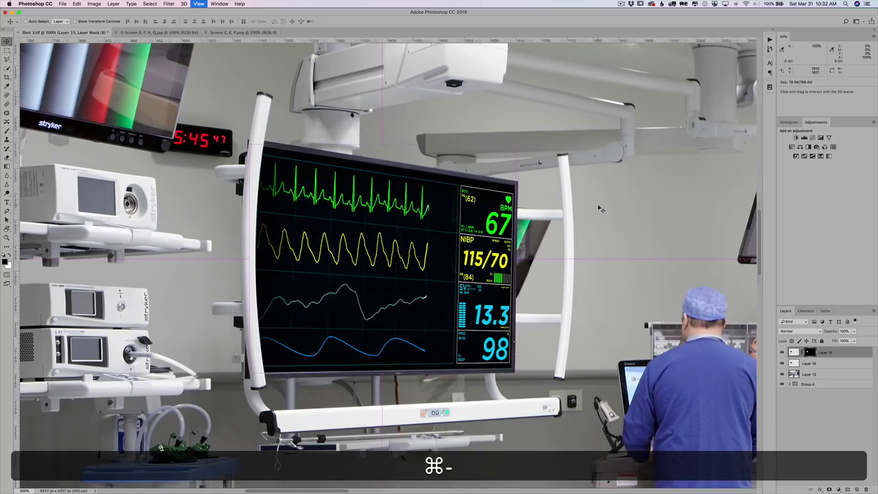
{"action": "key", "text": "super+minus"}
{"action": "key", "text": "super+minus"}
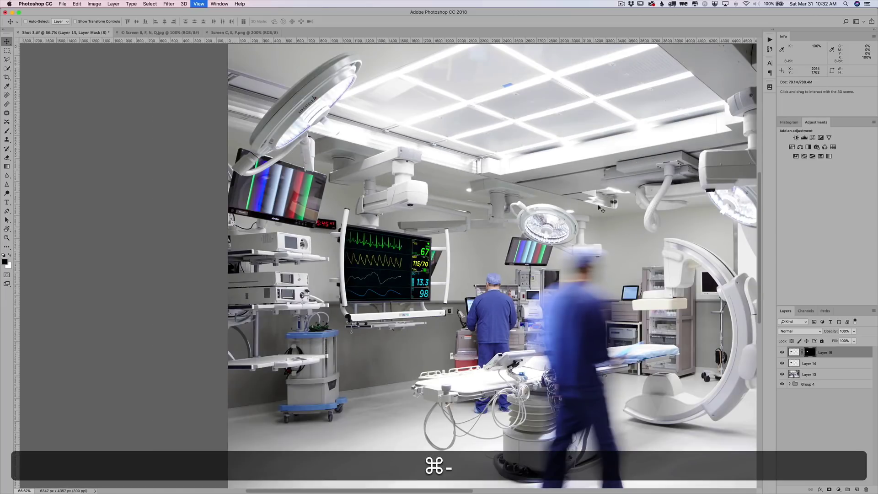
{"action": "left_click_drag", "start_coordinate": [468, 204], "coordinate": [439, 206]}
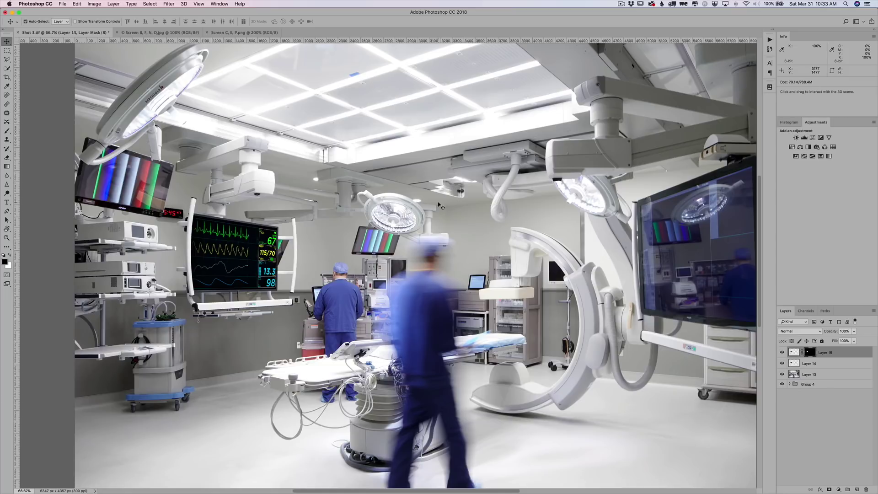
{"action": "left_click_drag", "start_coordinate": [832, 333], "coordinate": [816, 334]}
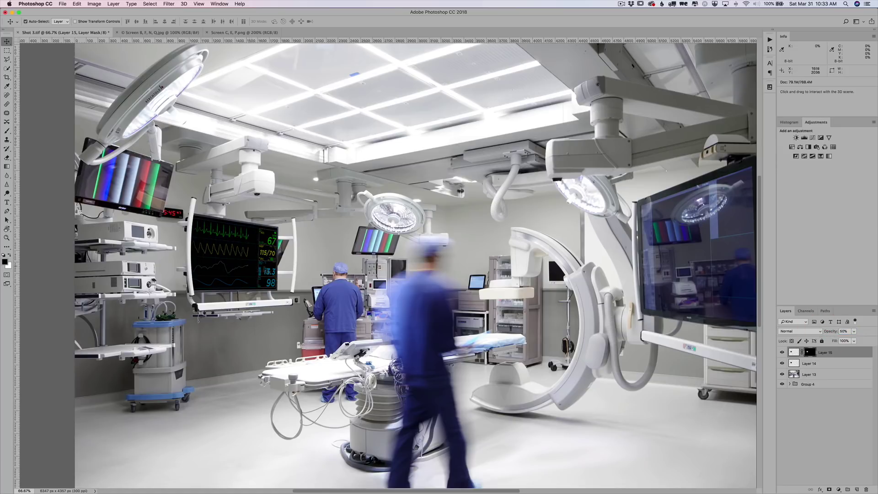
- Compare the dimmed vital-signs display with and without the black screen layer underneath, leaving that layer shown
{"action": "left_click", "coordinate": [782, 363]}
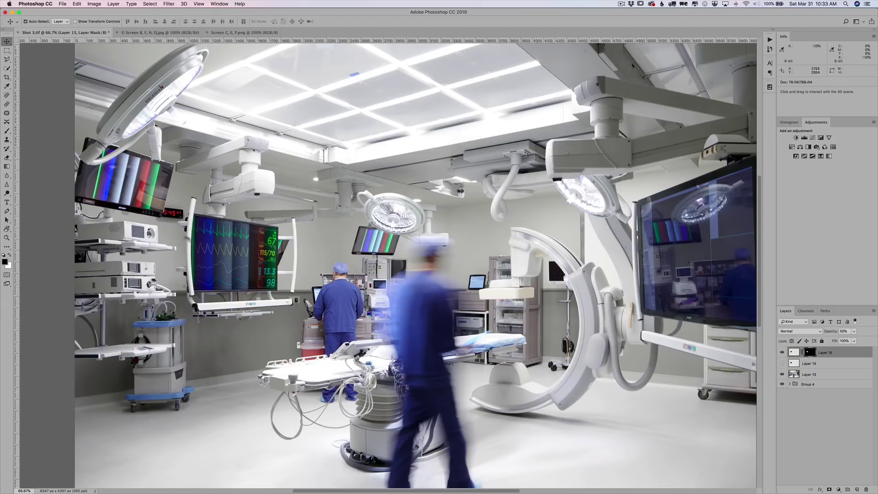
{"action": "left_click", "coordinate": [782, 364]}
{"action": "left_click", "coordinate": [781, 364]}
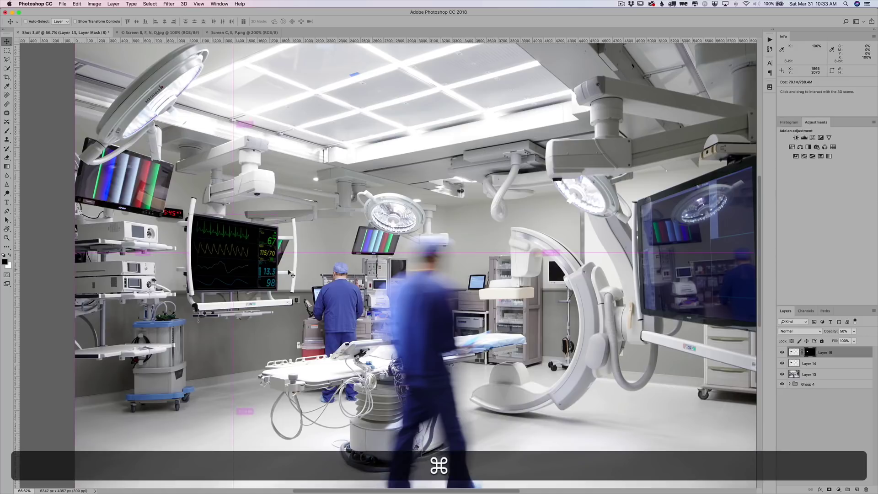
- Add a new layer on top and set up a linear white-to-transparent gradient with Reverse turned off
{"action": "key", "text": "super+equal"}
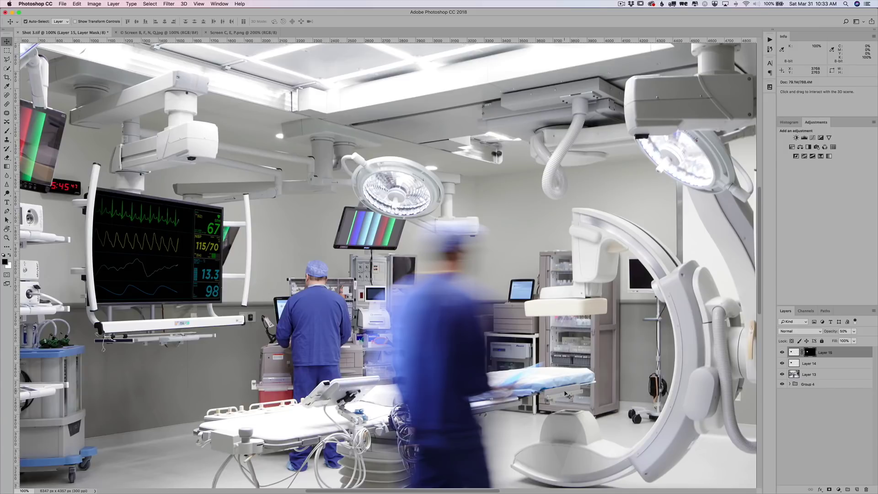
{"action": "key", "text": "shift+super+n"}
{"action": "key", "text": "Return"}
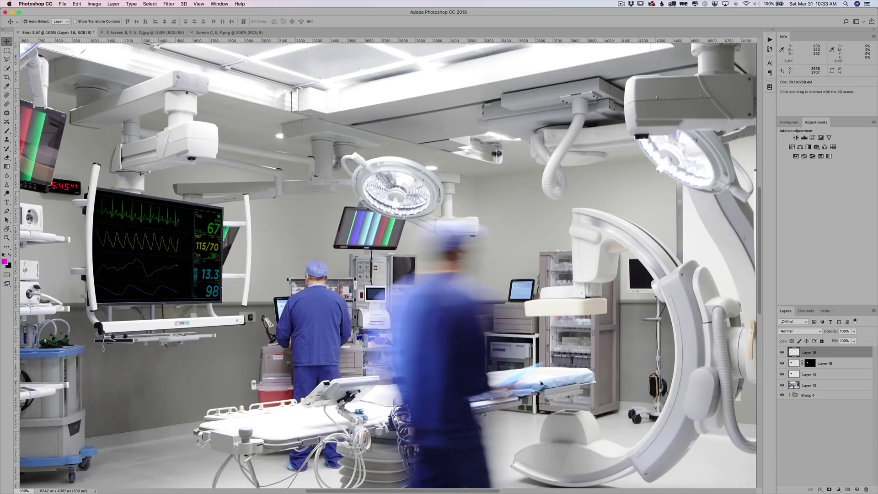
{"action": "key", "text": "g"}
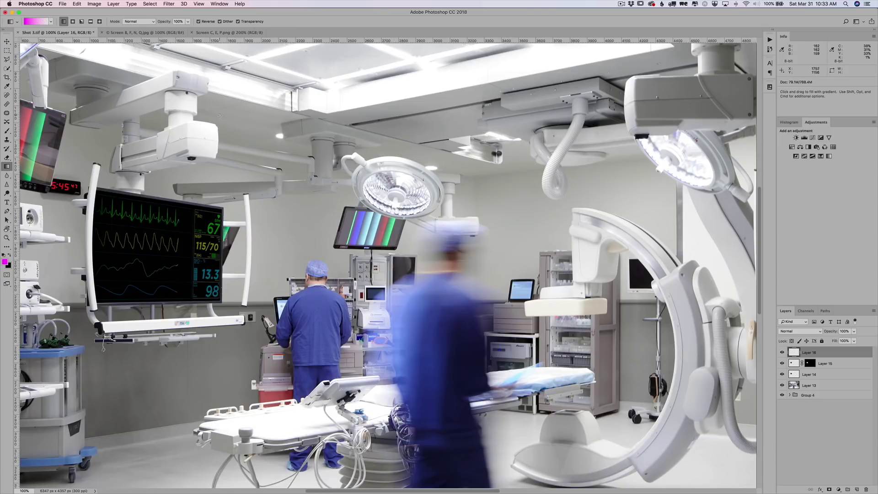
{"action": "key", "text": "d"}
{"action": "key", "text": "x"}
{"action": "left_click", "coordinate": [50, 21]}
{"action": "left_click", "coordinate": [68, 12]}
{"action": "left_click", "coordinate": [50, 22]}
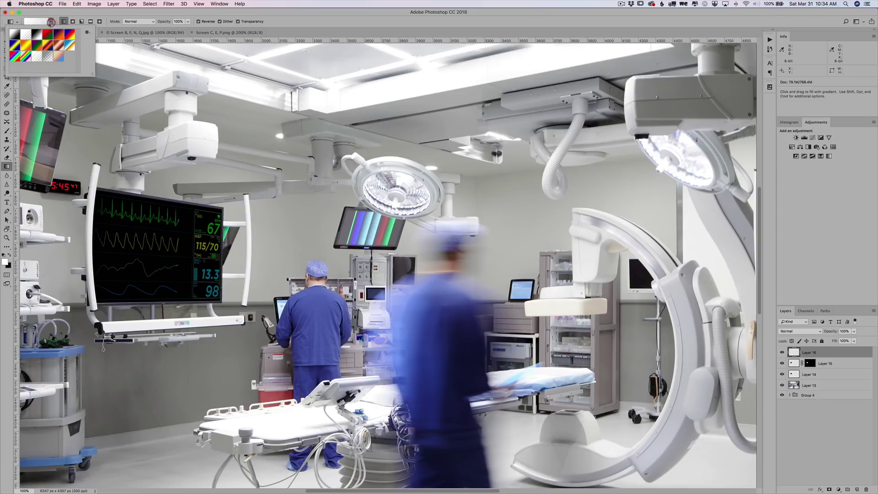
{"action": "left_click", "coordinate": [175, 13]}
{"action": "left_click", "coordinate": [198, 22]}
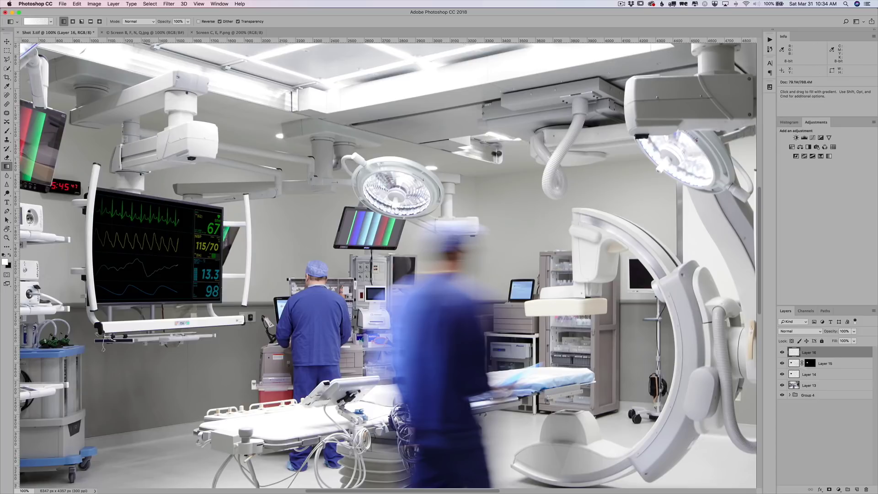
- Fill the monitor screen area with a white gradient fading diagonally from its lower-right corner and set that layer's opacity to 49%
{"action": "key", "text": "super"}
{"action": "left_click", "coordinate": [810, 364], "text": "super"}
{"action": "left_click_drag", "start_coordinate": [140, 235], "coordinate": [173, 285]}
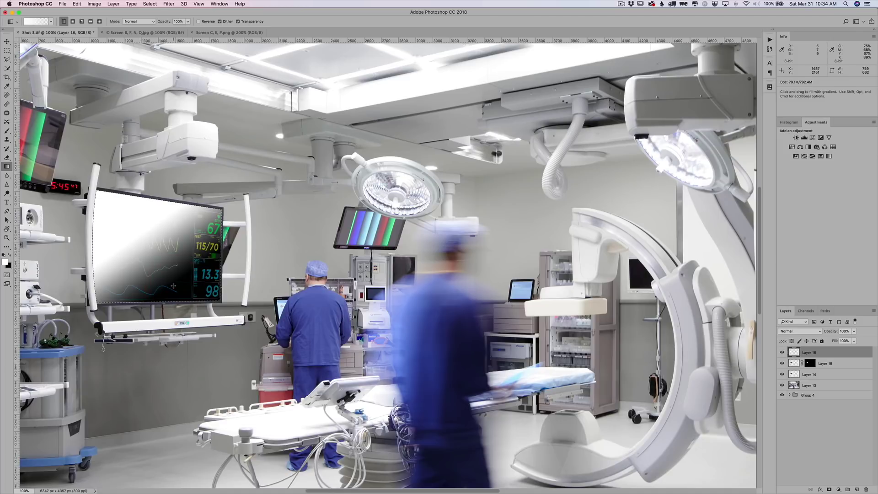
{"action": "key", "text": "super+z"}
{"action": "left_click_drag", "start_coordinate": [205, 293], "coordinate": [122, 217]}
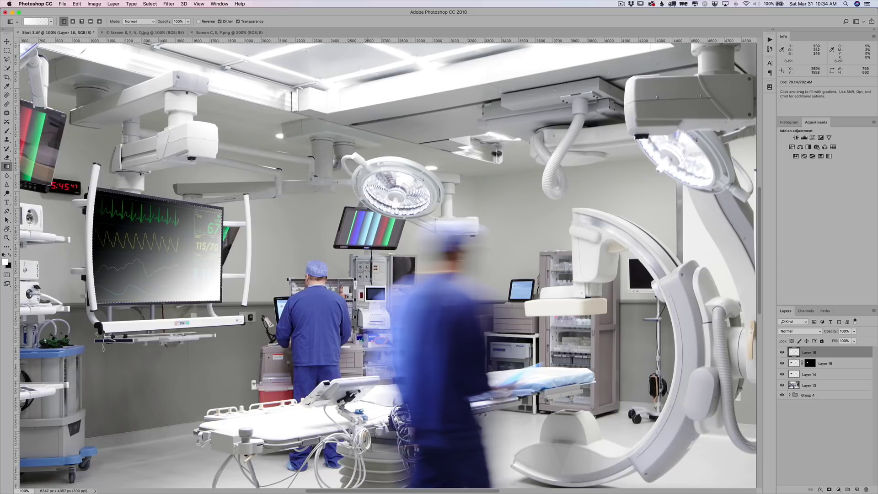
{"action": "left_click_drag", "start_coordinate": [833, 332], "coordinate": [815, 333]}
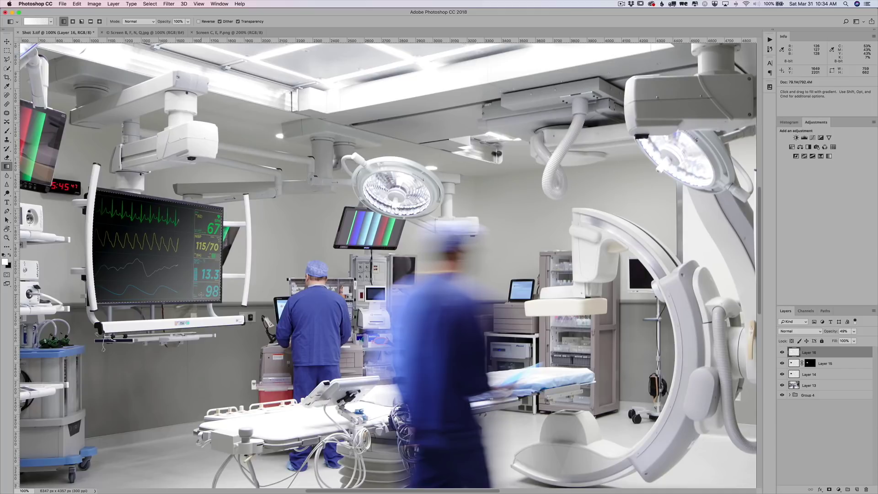
- Hide the corner-gradient layer, add another new layer on top and change the gradient type to reflected
{"action": "left_click", "coordinate": [782, 352]}
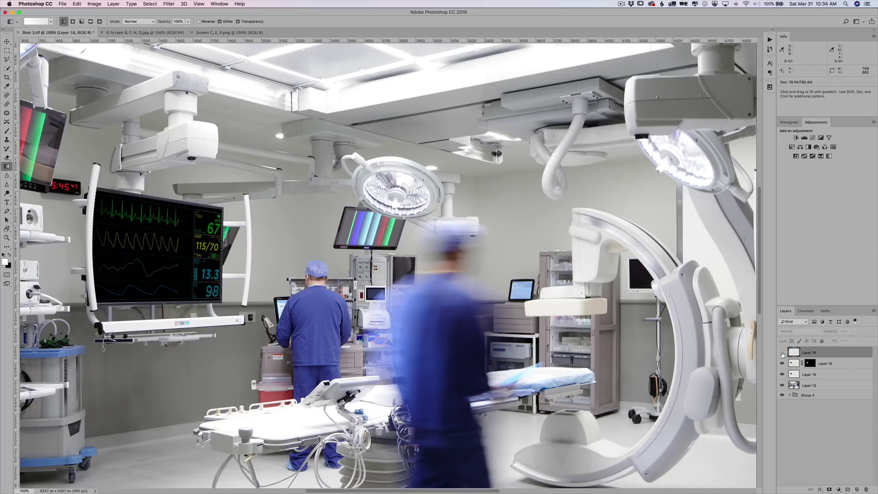
{"action": "key", "text": "shift+super+n"}
{"action": "key", "text": "shift+super+Return"}
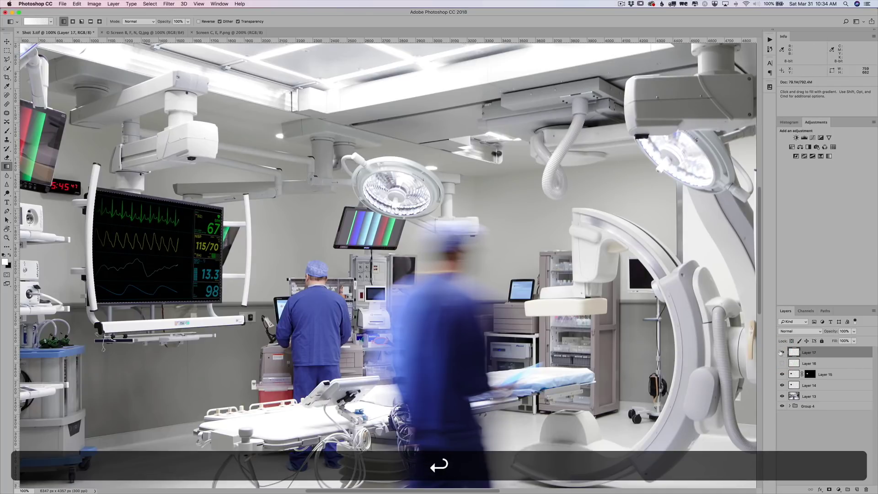
{"action": "left_click", "coordinate": [91, 22]}
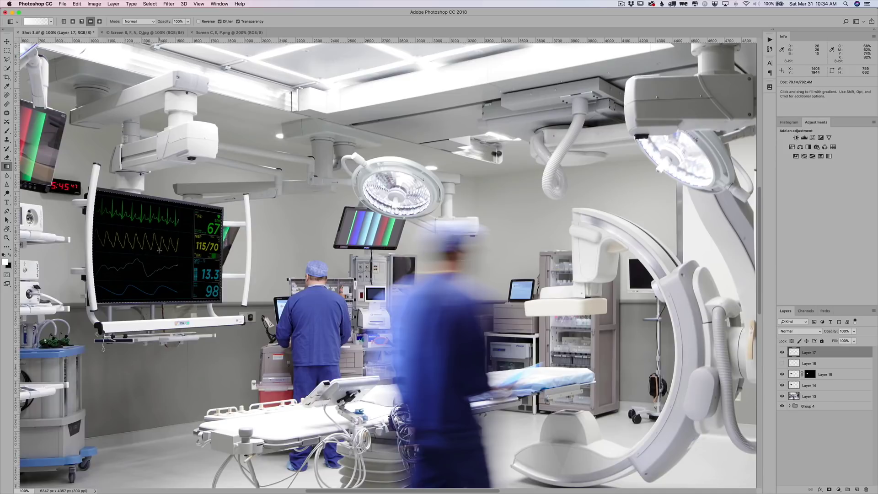
- Try a diagonal reflected white glare band across the monitor screen at reduced layer opacity
{"action": "left_click_drag", "start_coordinate": [159, 250], "coordinate": [179, 274]}
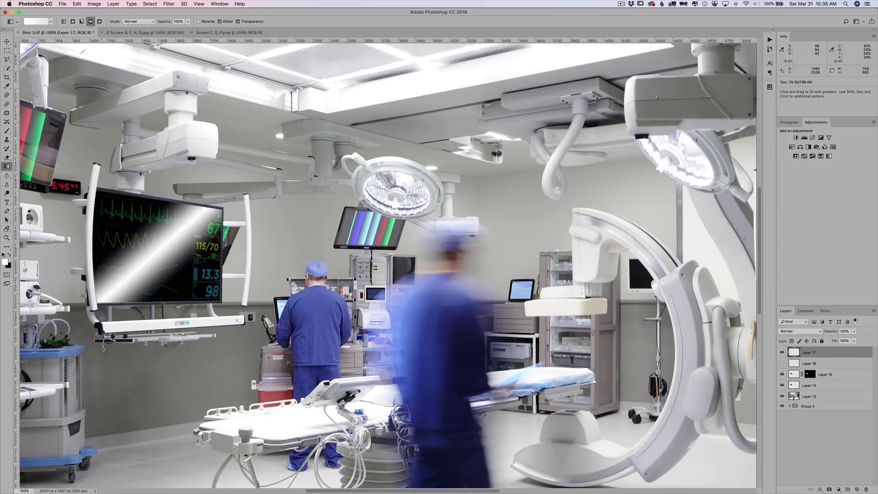
{"action": "left_click_drag", "start_coordinate": [834, 333], "coordinate": [813, 333]}
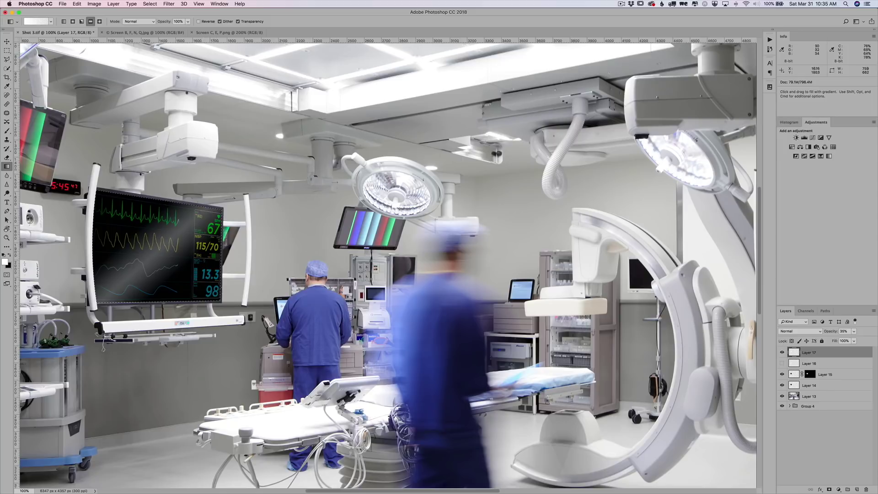
{"action": "key", "text": "alt+super+z"}
{"action": "key", "text": "alt+super+z"}
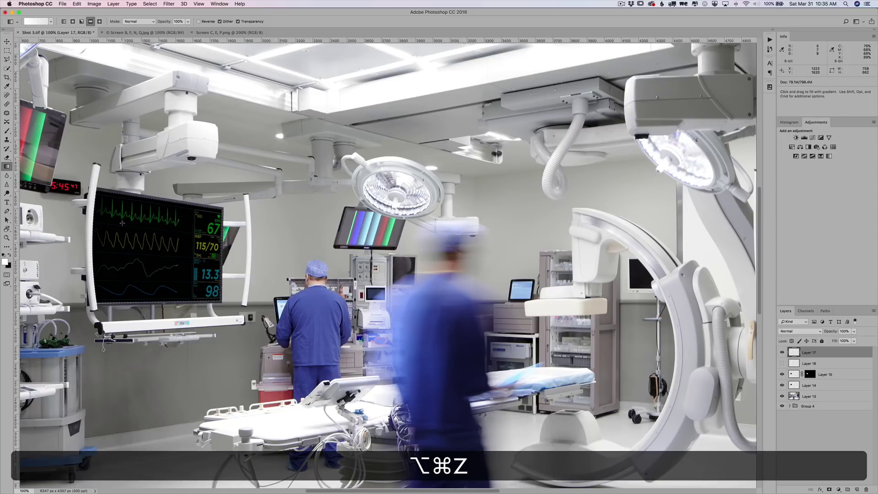
- Draw a nearly horizontal reflected white glare band across the monitor's upper half and lower the layer's opacity to make it faint
{"action": "left_click_drag", "start_coordinate": [141, 239], "coordinate": [143, 268]}
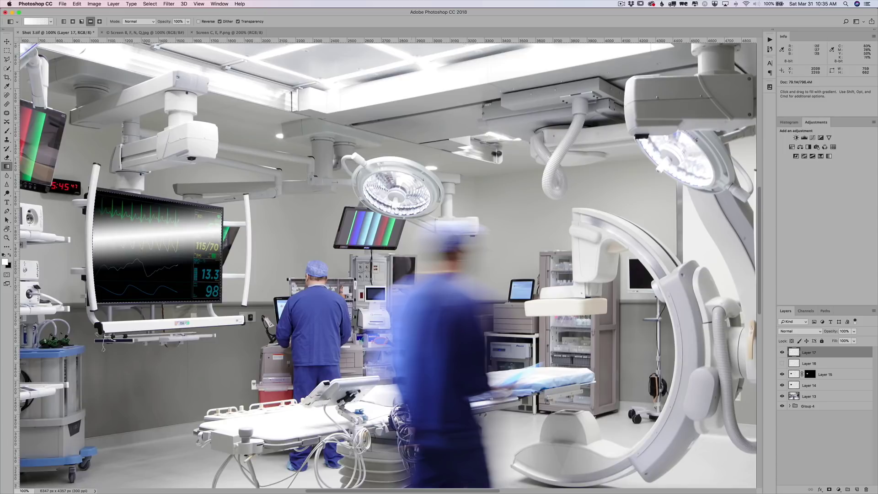
{"action": "left_click_drag", "start_coordinate": [834, 333], "coordinate": [811, 332]}
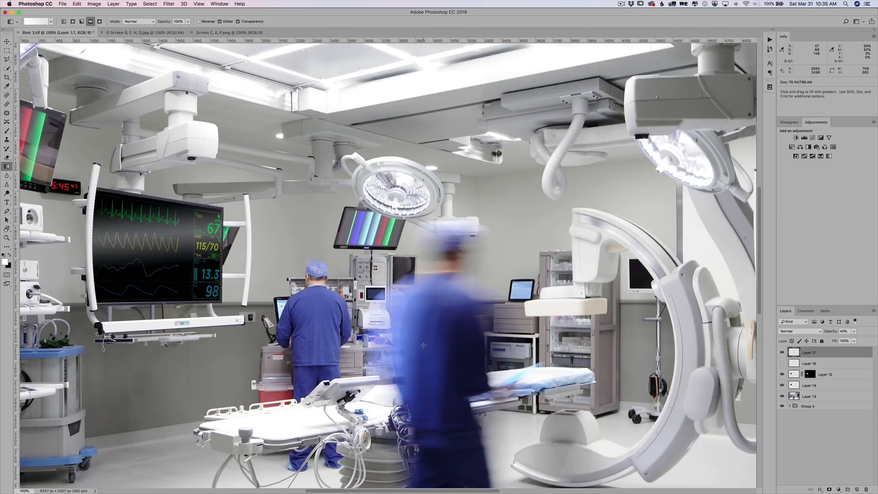
{"action": "left_click_drag", "start_coordinate": [833, 333], "coordinate": [833, 333]}
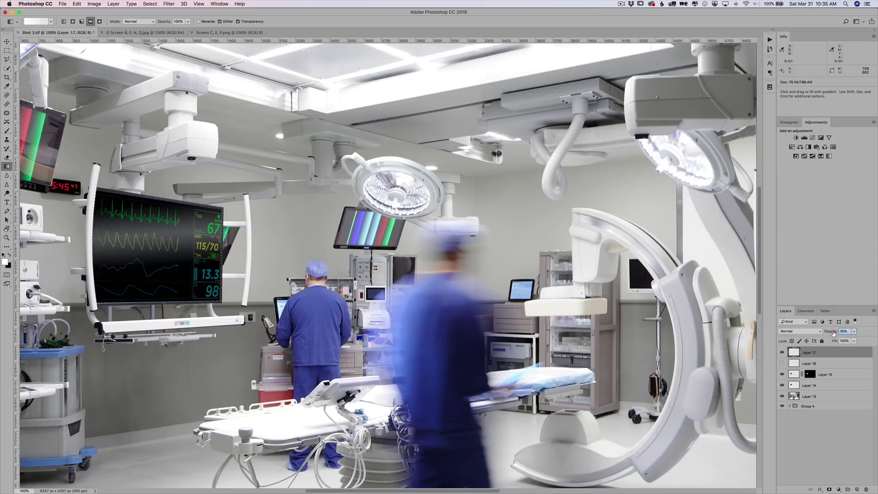
- Reduce the opacity of the vital-signs layer (Layer 15) to about 45% and deselect the monitor screen area
{"action": "left_click", "coordinate": [829, 363]}
{"action": "left_click", "coordinate": [829, 375]}
{"action": "left_click_drag", "start_coordinate": [832, 332], "coordinate": [830, 332]}
{"action": "key", "text": "super+minus"}
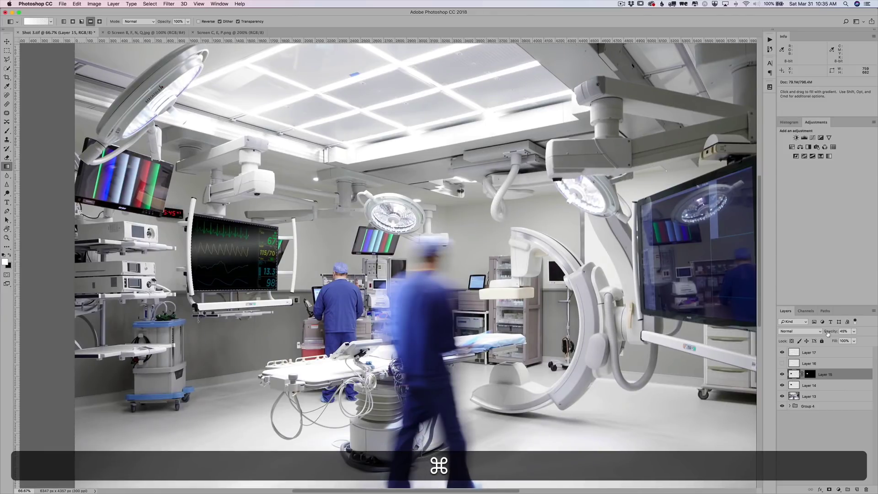
{"action": "key", "text": "super+d"}
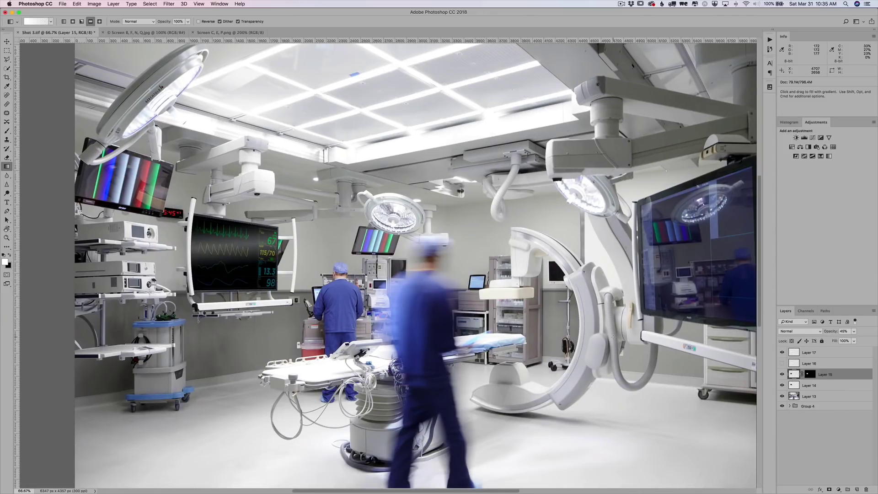